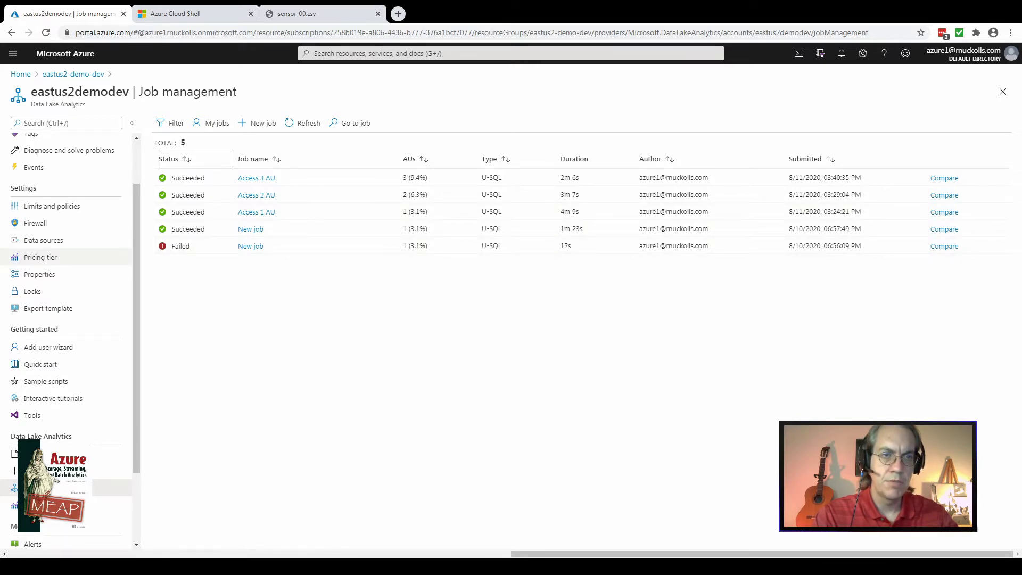
Review the Data Lake Analytics account's limits and policies and return to the job management list.
{"action": "left_click", "coordinate": [52, 206]}
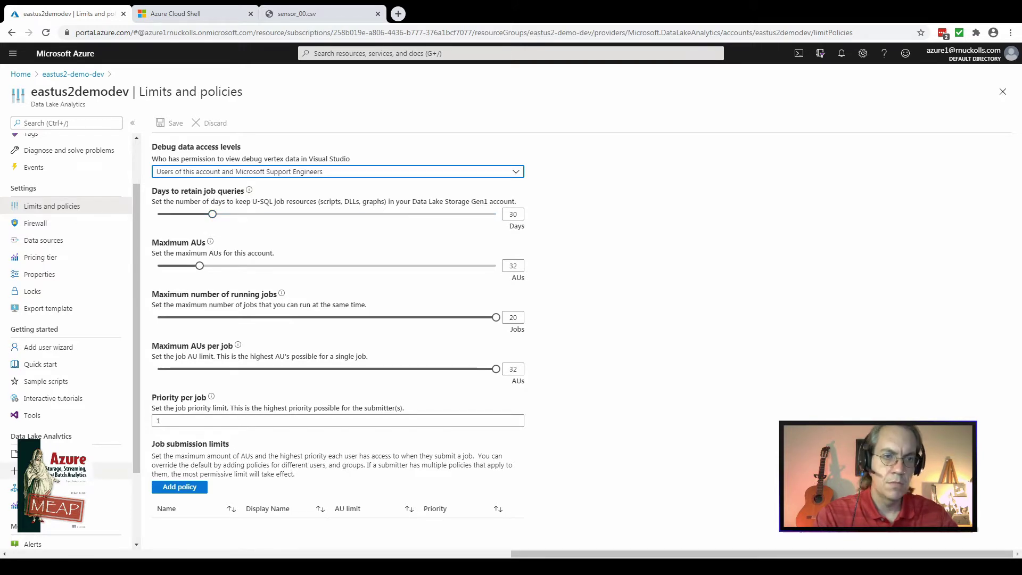
{"action": "left_click", "coordinate": [53, 488]}
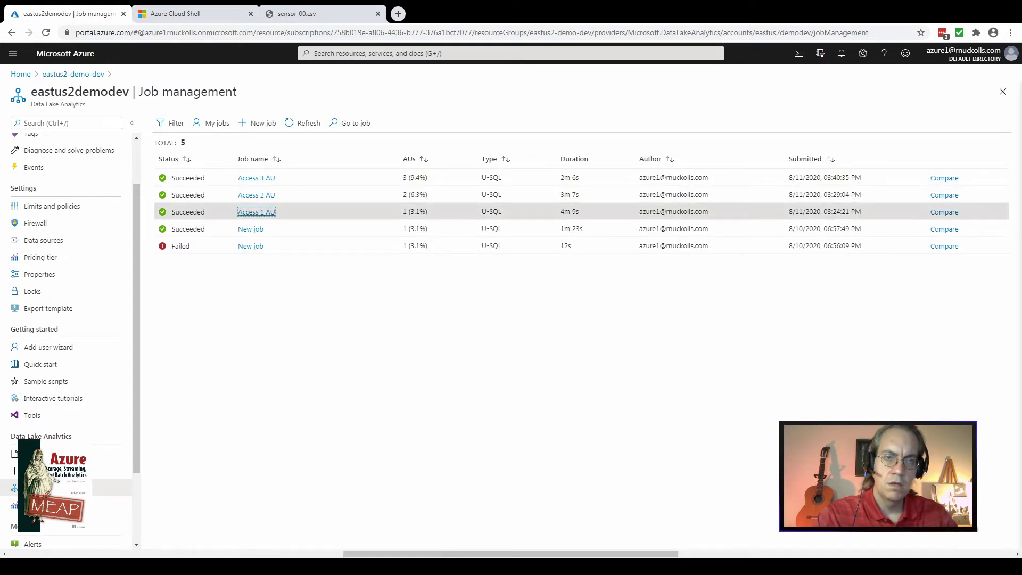
{"action": "left_click", "coordinate": [256, 211]}
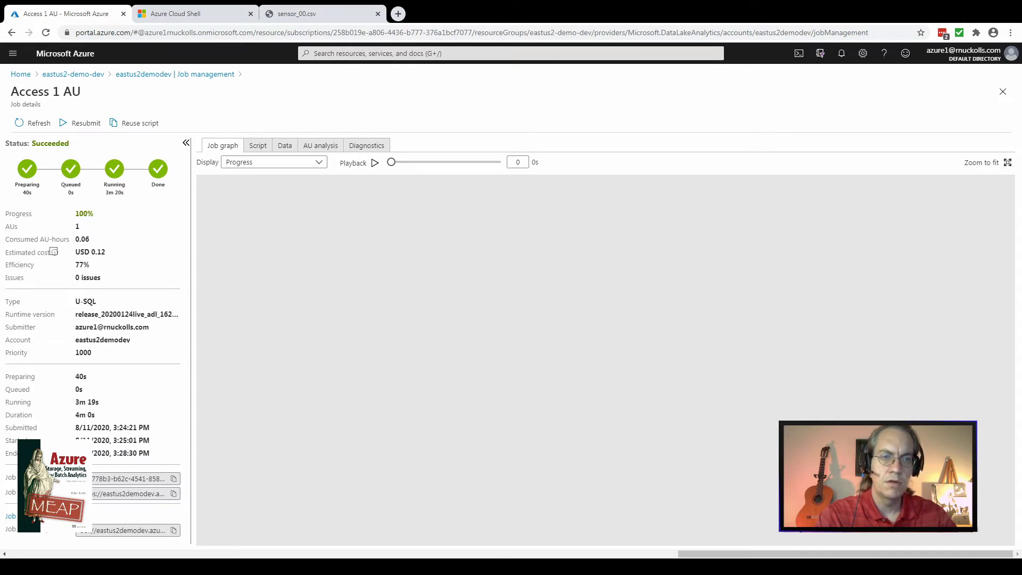
{"action": "left_click", "coordinate": [257, 146]}
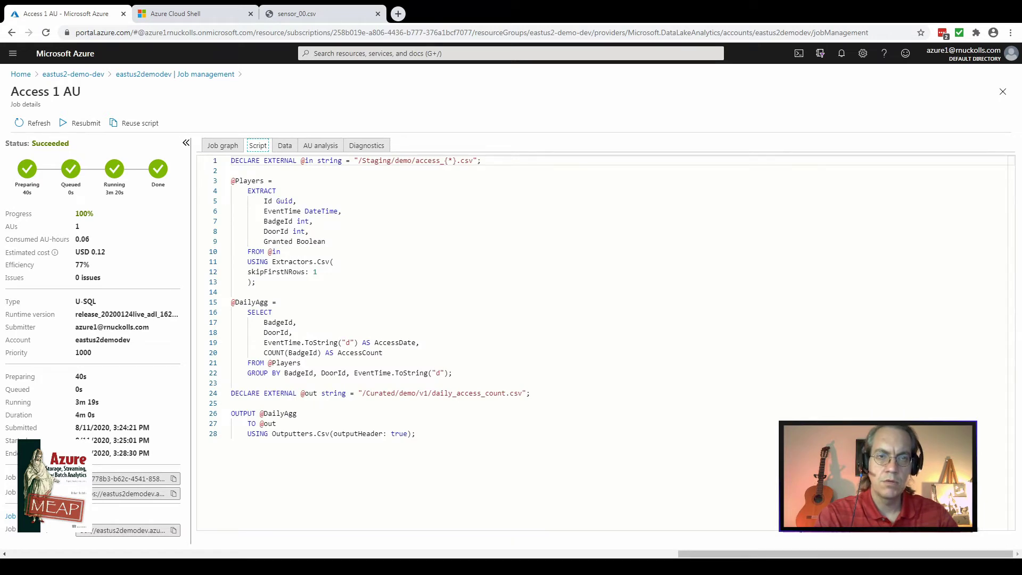
{"action": "left_click", "coordinate": [416, 434]}
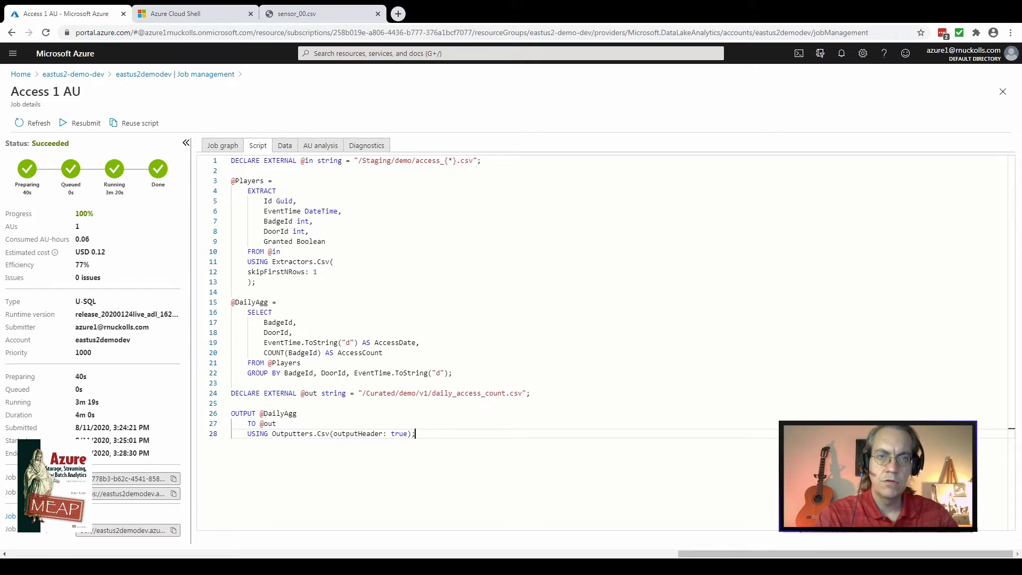
{"action": "key", "text": "ctrl+Home"}
{"action": "key", "text": "shift+End"}
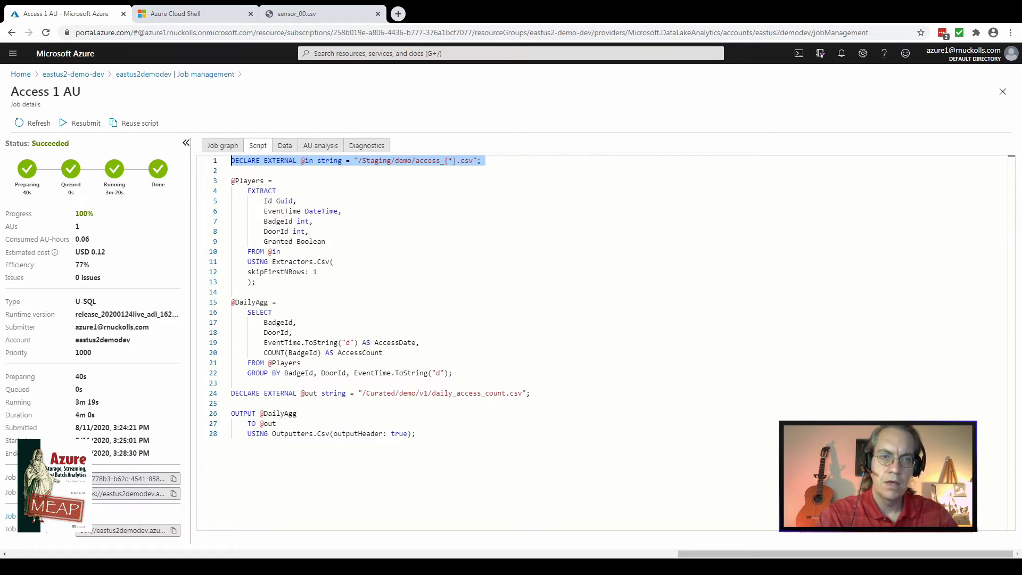
{"action": "left_click_drag", "start_coordinate": [256, 282], "coordinate": [232, 181]}
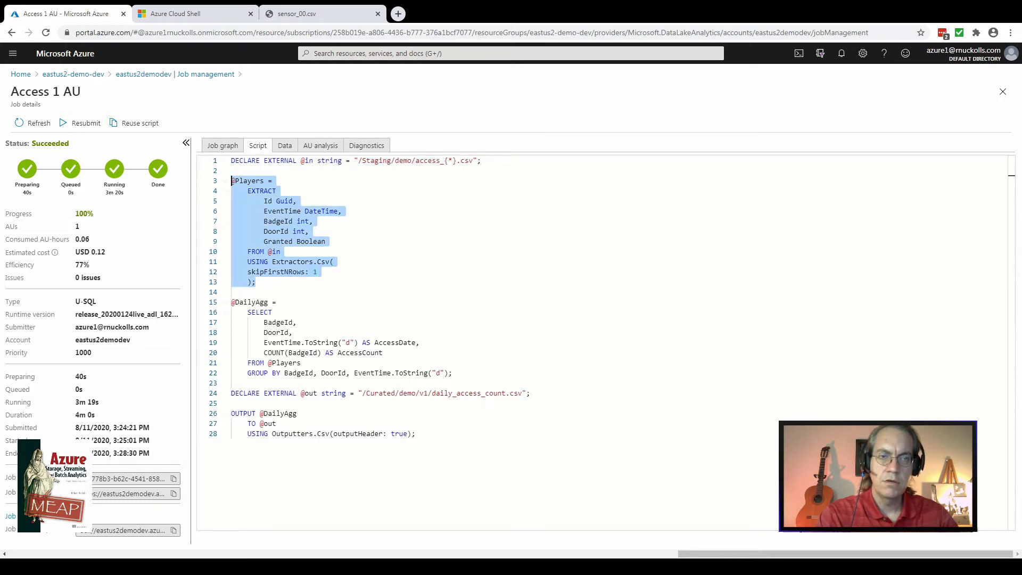
{"action": "left_click", "coordinate": [326, 241]}
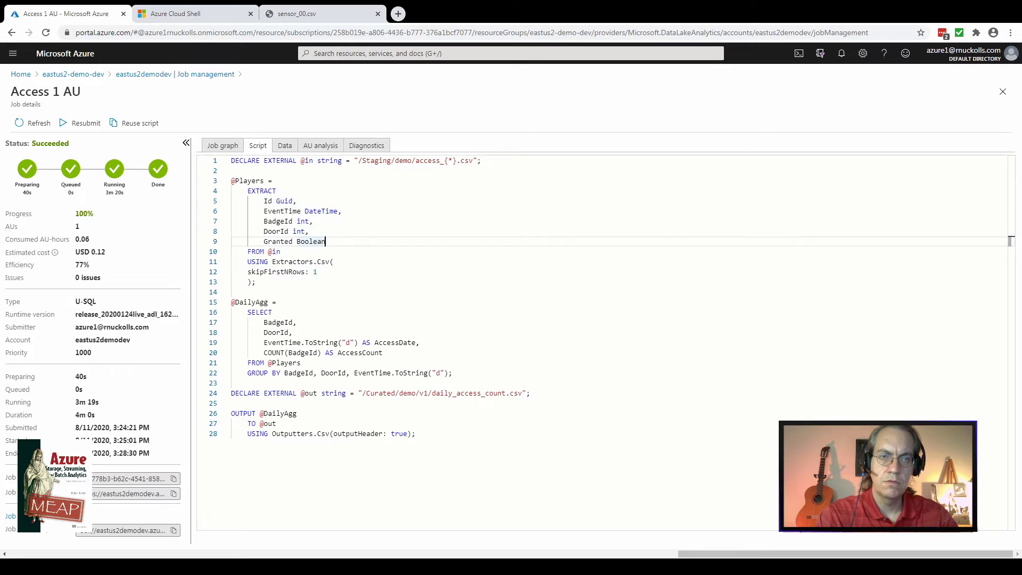
{"action": "double_click", "coordinate": [263, 181]}
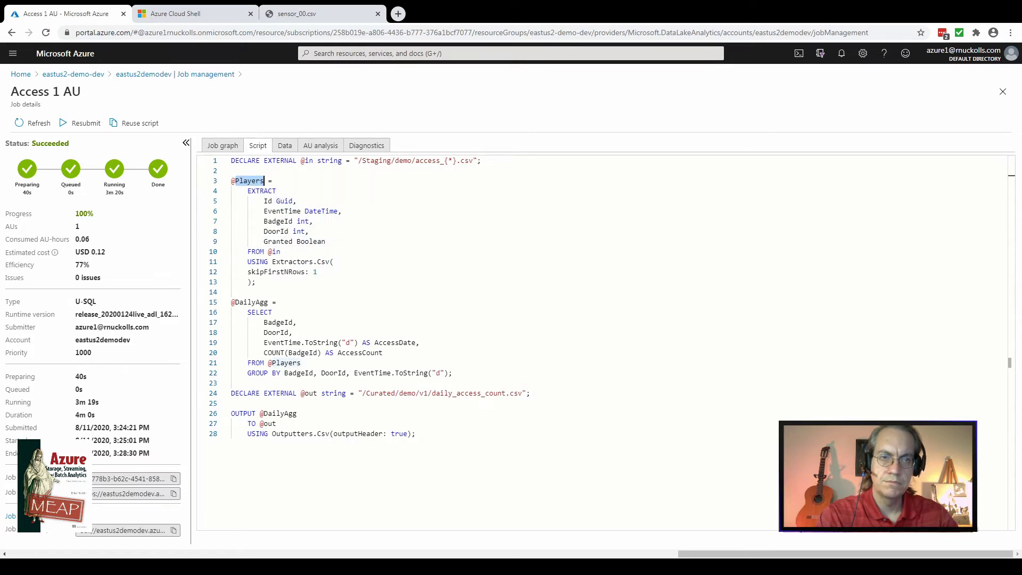
{"action": "left_click_drag", "start_coordinate": [452, 372], "coordinate": [233, 302]}
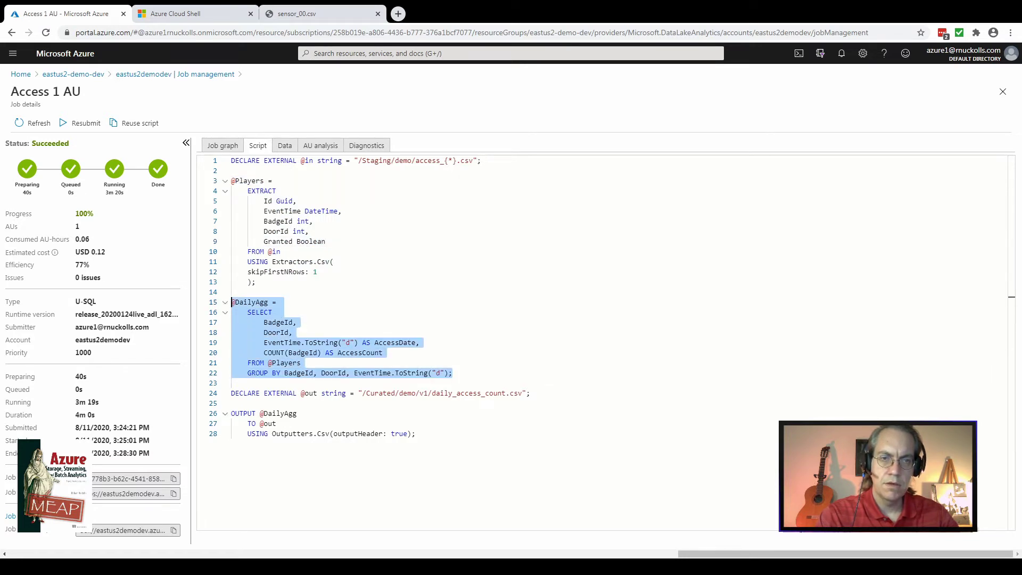
{"action": "double_click", "coordinate": [267, 302]}
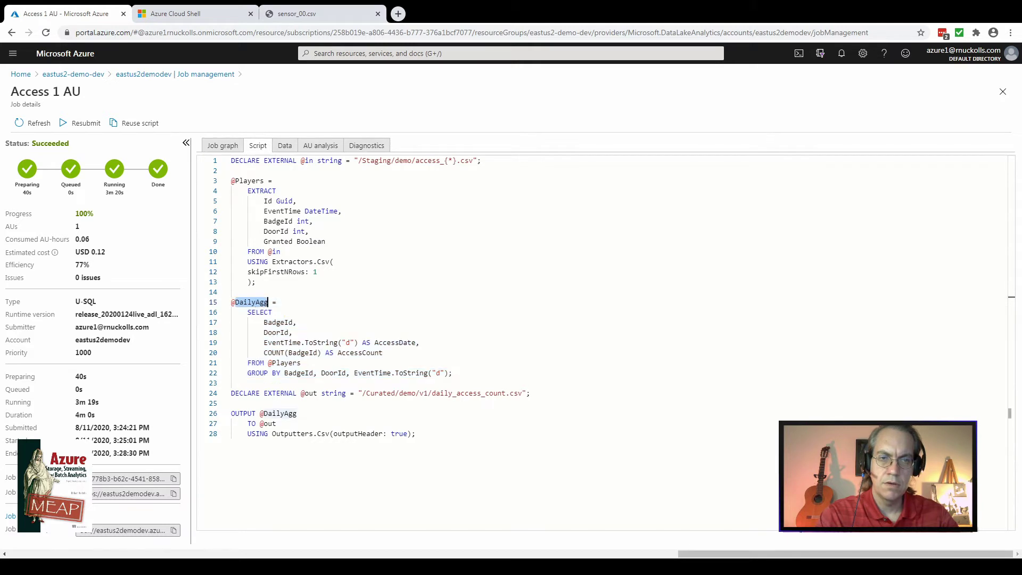
{"action": "left_click", "coordinate": [292, 363]}
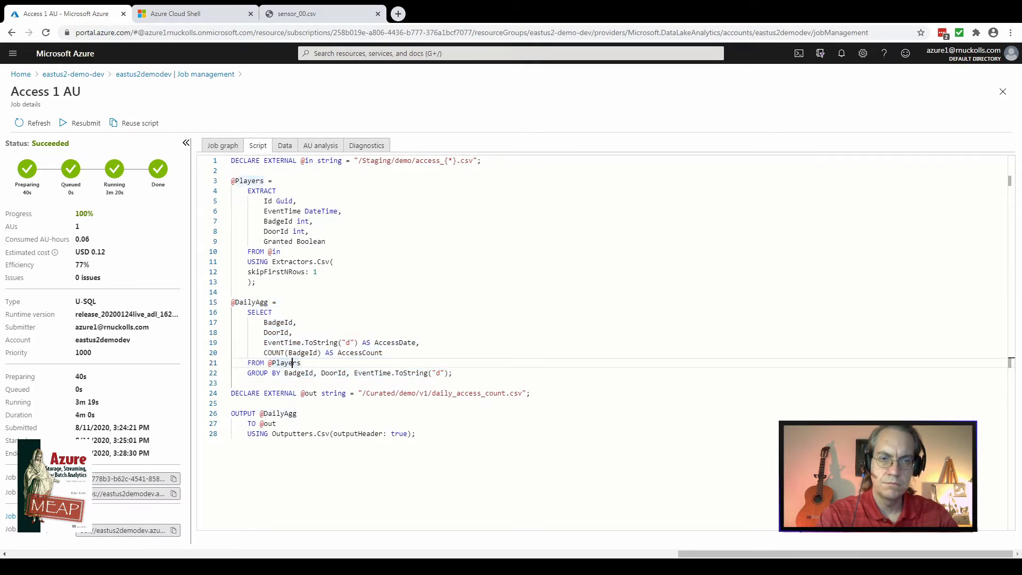
{"action": "left_click_drag", "start_coordinate": [531, 393], "coordinate": [231, 393]}
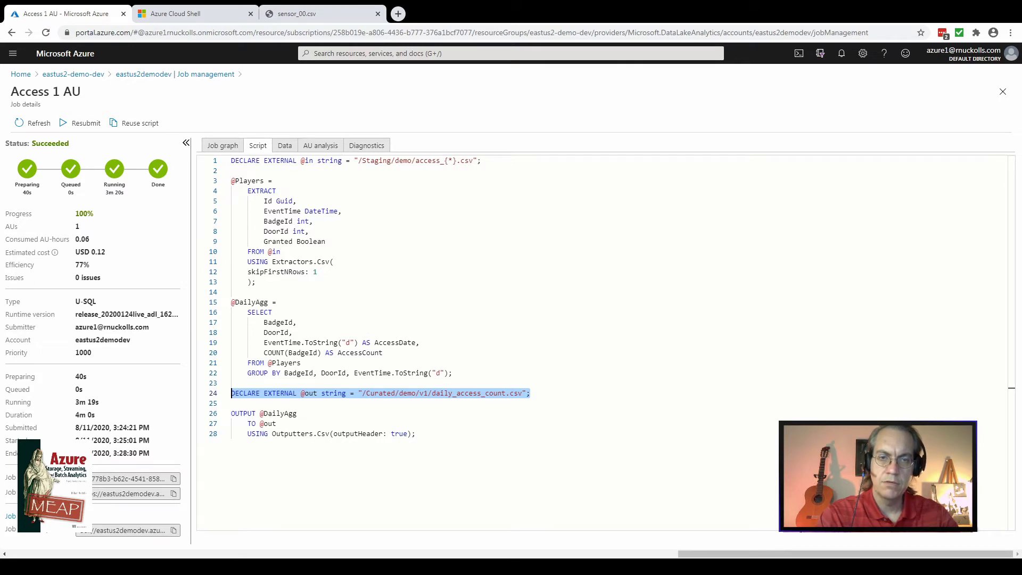
{"action": "left_click_drag", "start_coordinate": [415, 434], "coordinate": [296, 413]}
{"action": "left_click", "coordinate": [263, 425]}
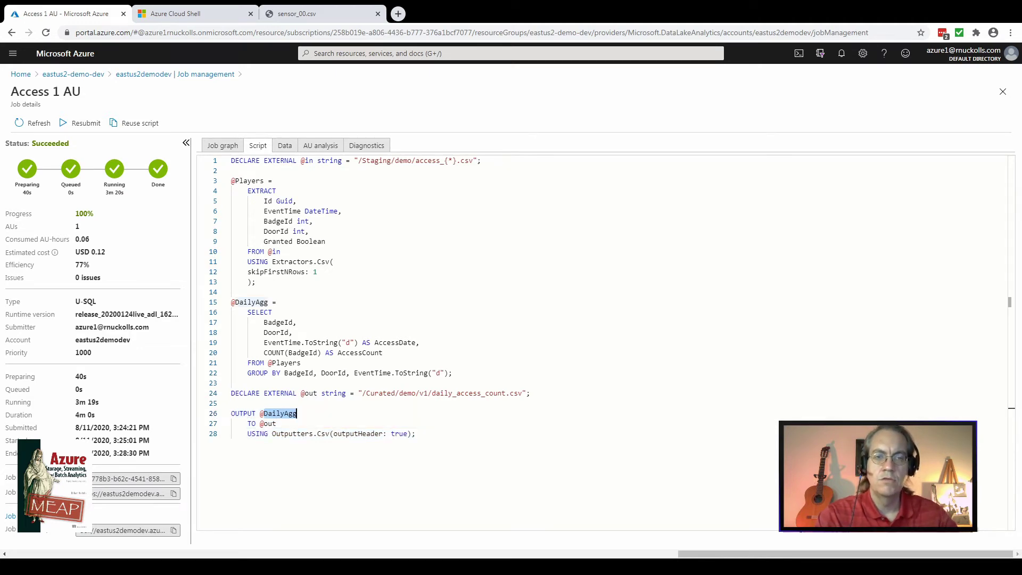
Compare the job's input files with the access_ file pattern in the script, and open the job's AU analysis.
{"action": "left_click", "coordinate": [285, 146]}
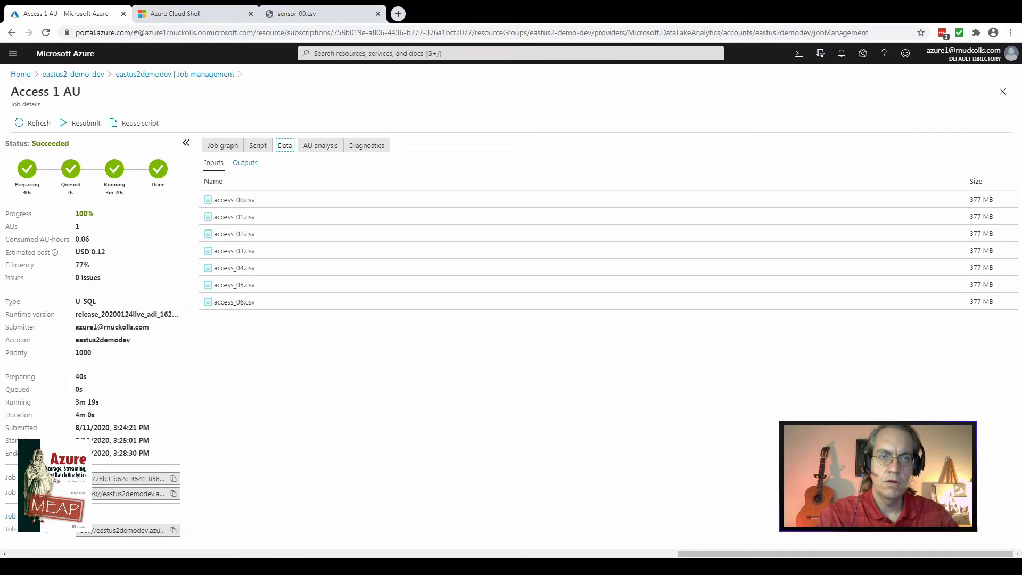
{"action": "left_click", "coordinate": [257, 146]}
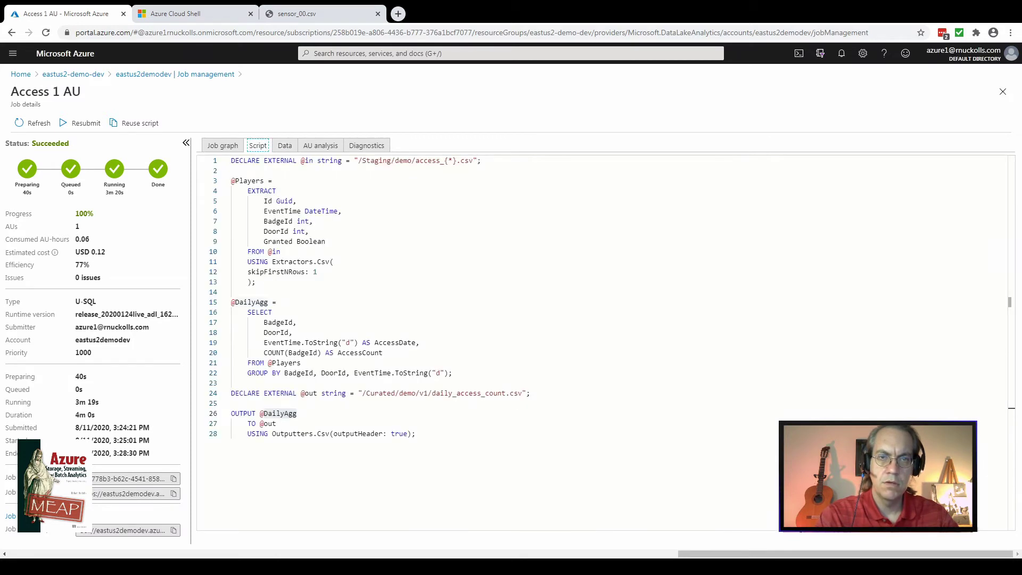
{"action": "left_click_drag", "start_coordinate": [416, 161], "coordinate": [444, 160]}
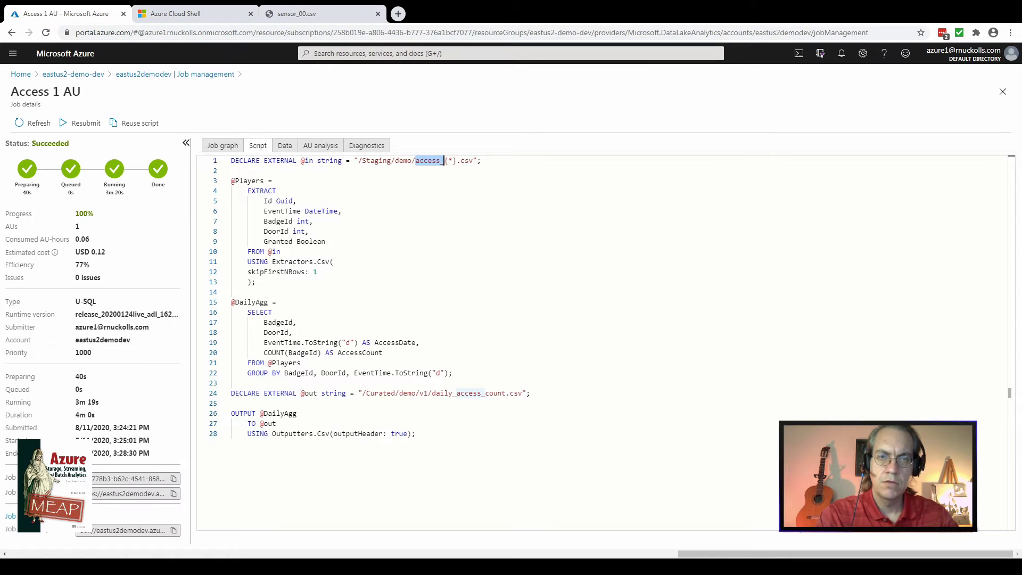
{"action": "left_click", "coordinate": [285, 146]}
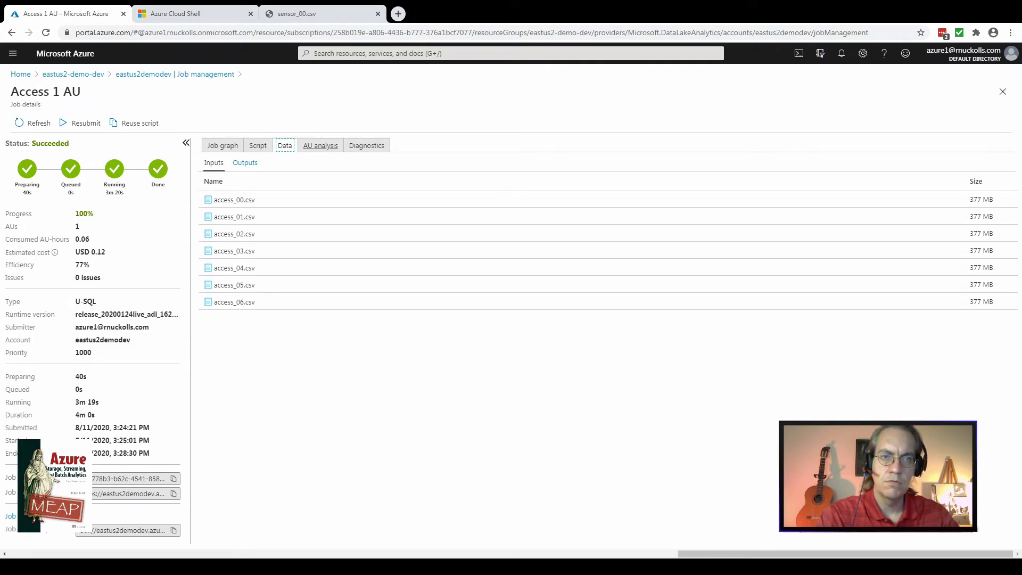
{"action": "left_click", "coordinate": [321, 145]}
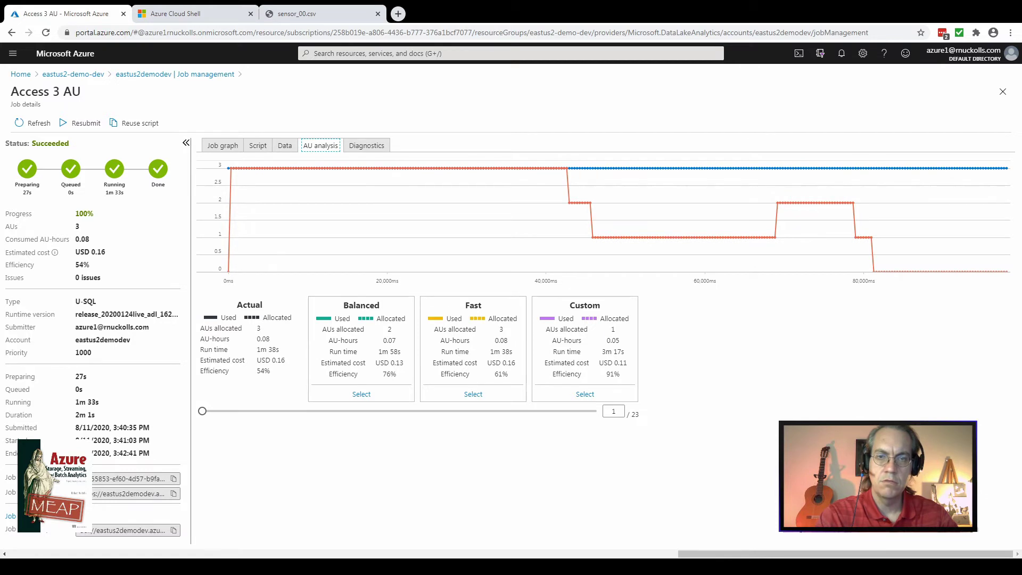
Check the input files and the job graph of the Access 3 AU job.
{"action": "left_click", "coordinate": [285, 145]}
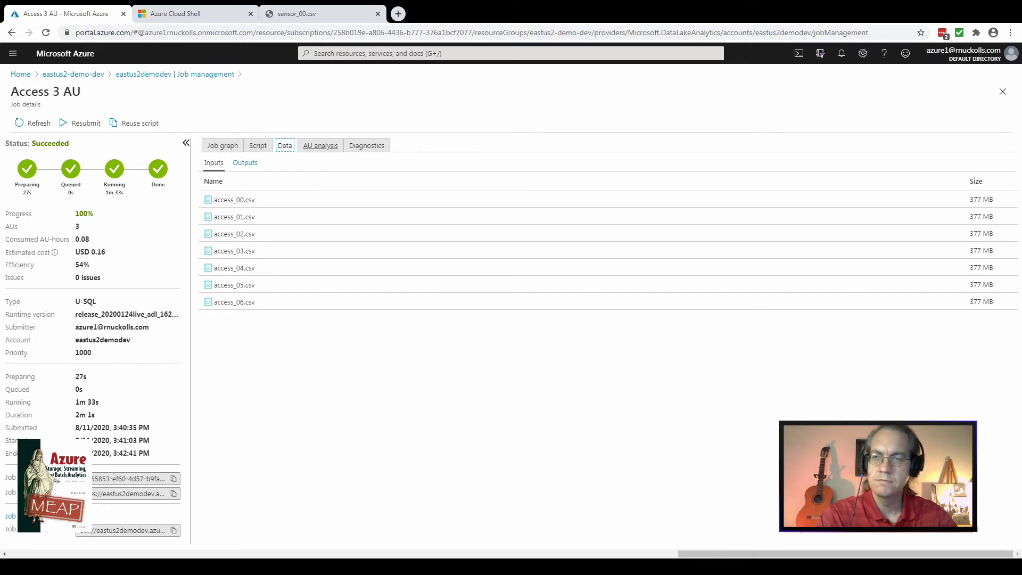
{"action": "left_click", "coordinate": [223, 145]}
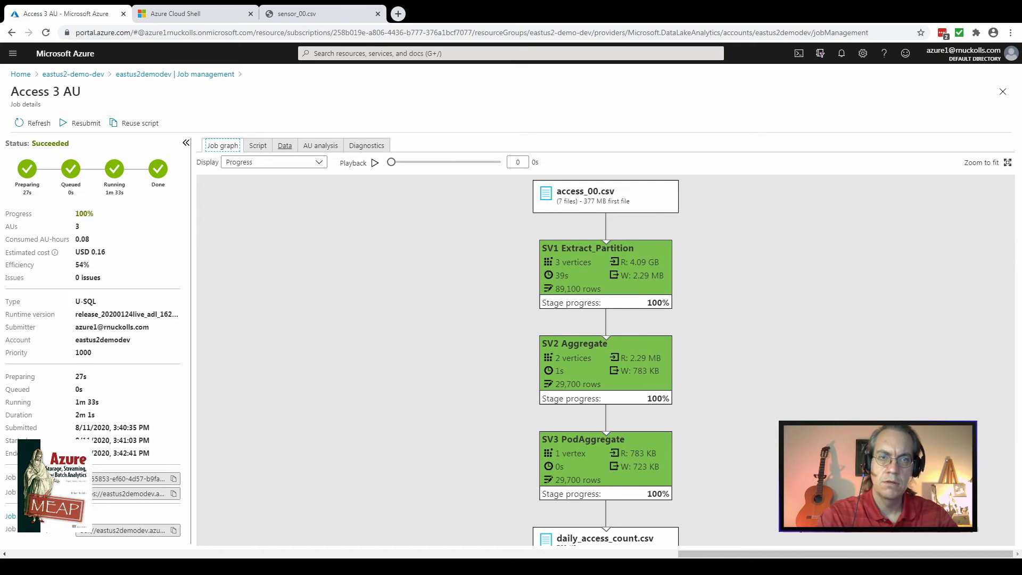
Plot the Balanced and Fast allocations in the Access 3 AU job's AU analysis.
{"action": "left_click", "coordinate": [320, 145]}
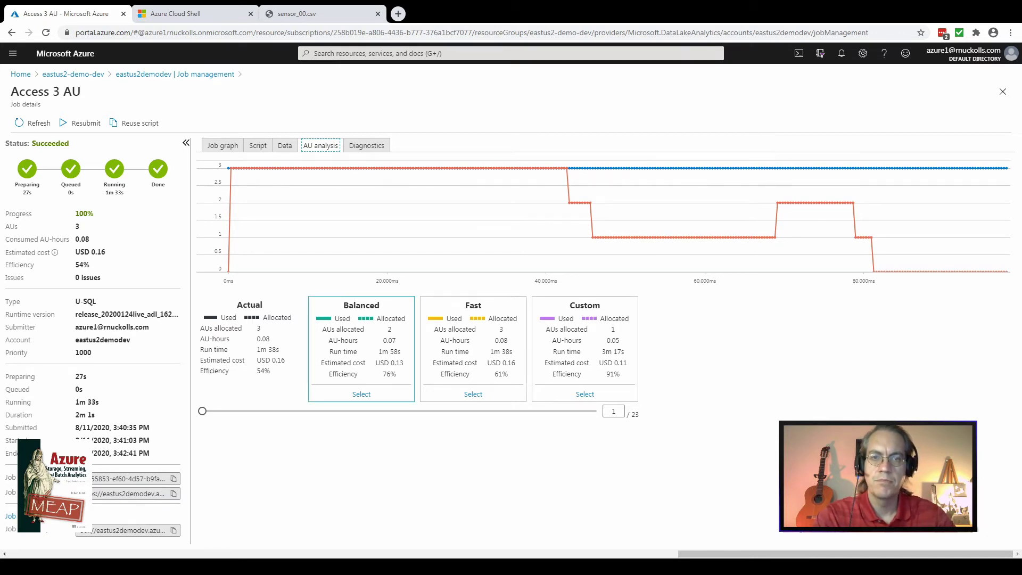
{"action": "left_click", "coordinate": [361, 346]}
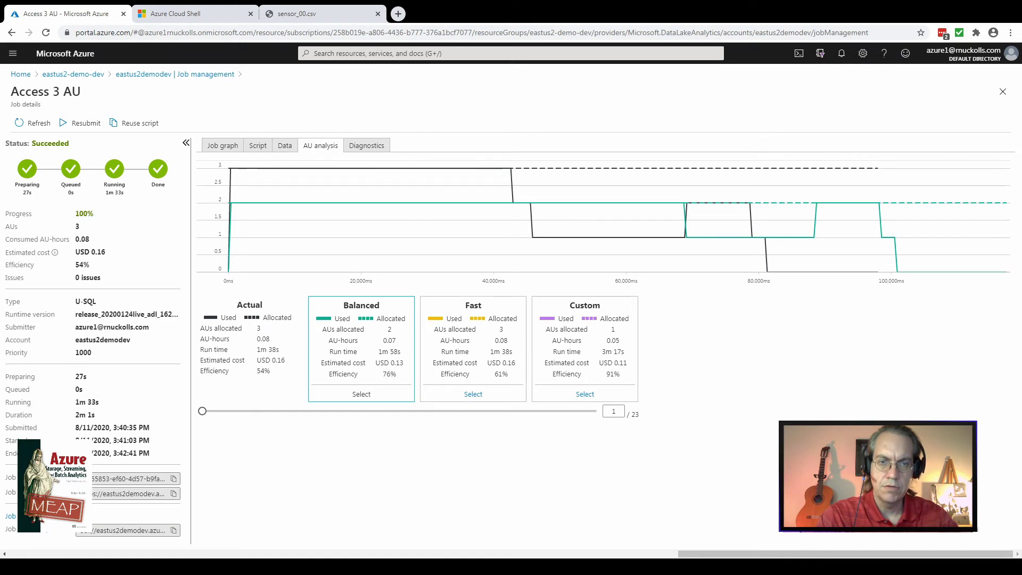
{"action": "left_click", "coordinate": [473, 331]}
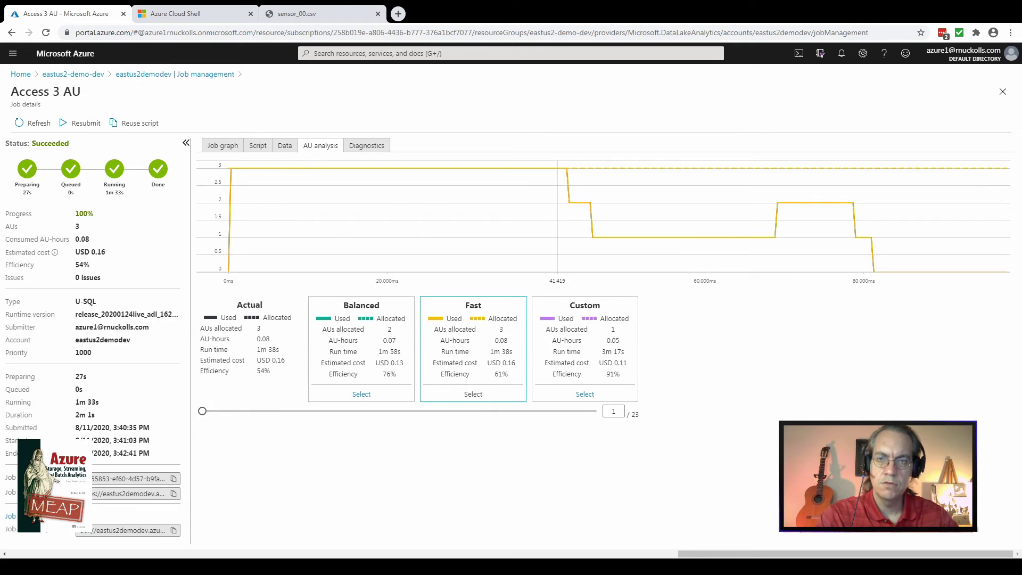
Model custom allocations of 4 AUs and 6 AUs to compare run time, estimated cost and efficiency.
{"action": "left_click_drag", "start_coordinate": [618, 411], "coordinate": [606, 411]}
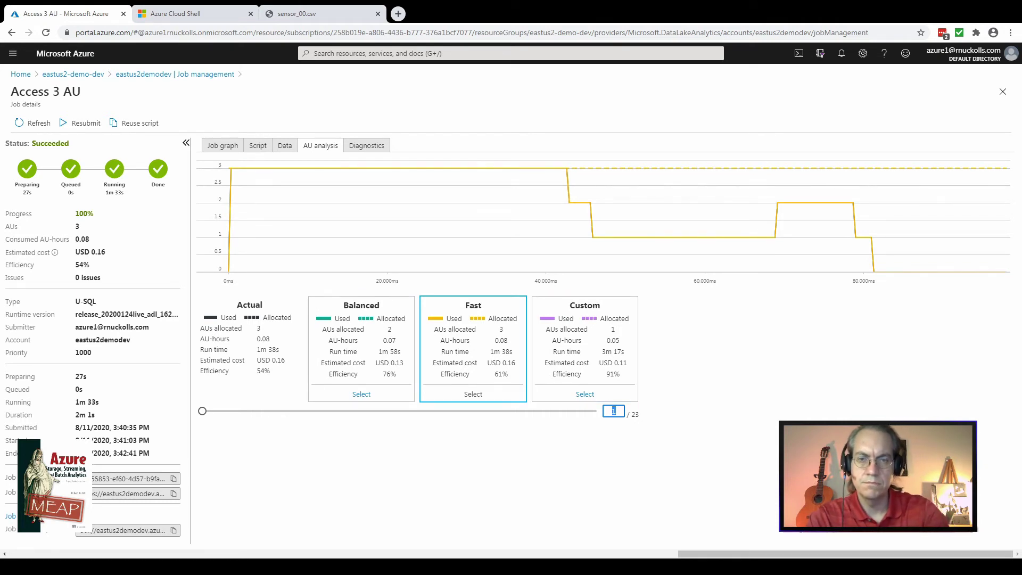
{"action": "type", "text": "4"}
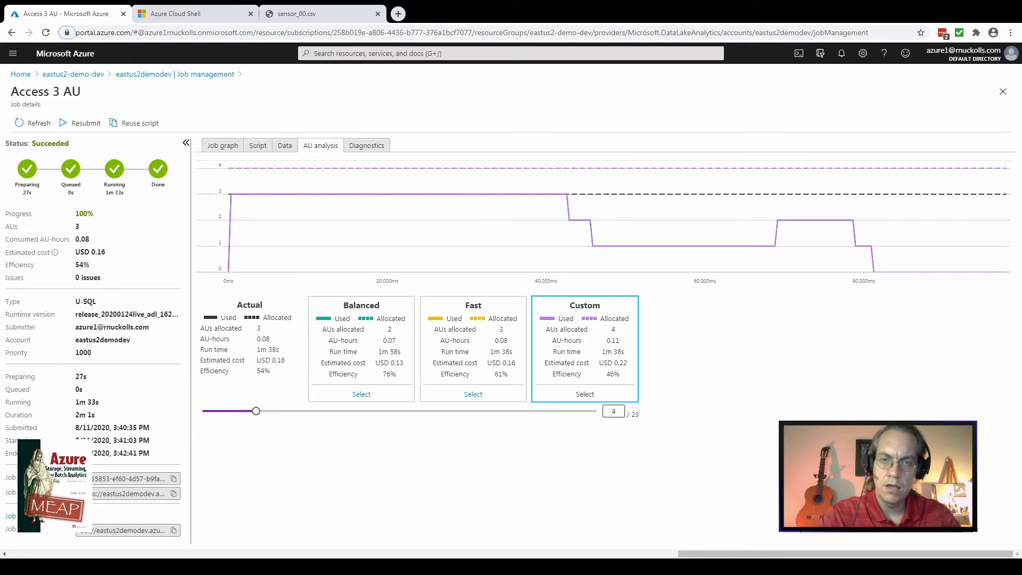
{"action": "key", "text": "ctrl+a"}
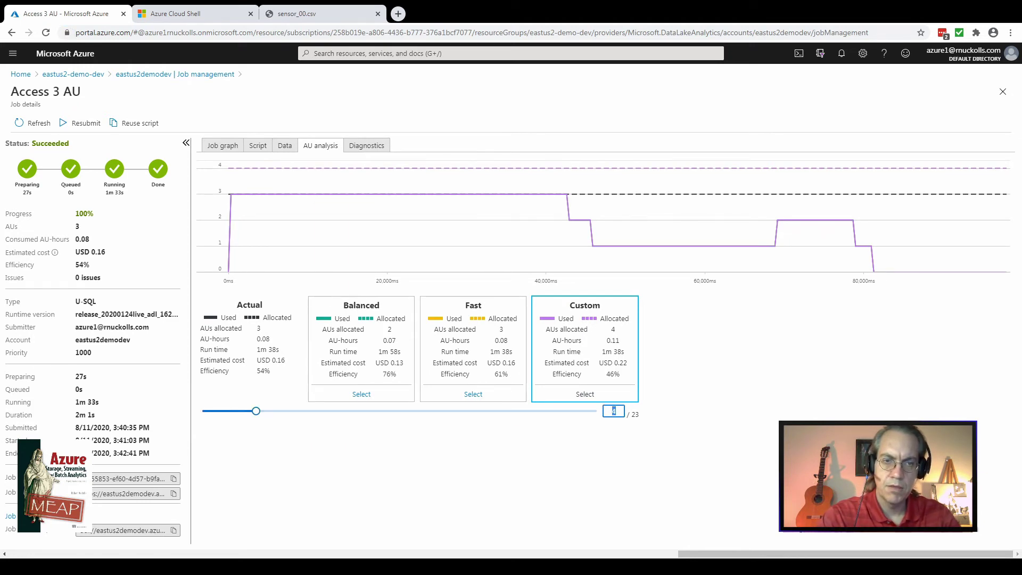
{"action": "type", "text": "6"}
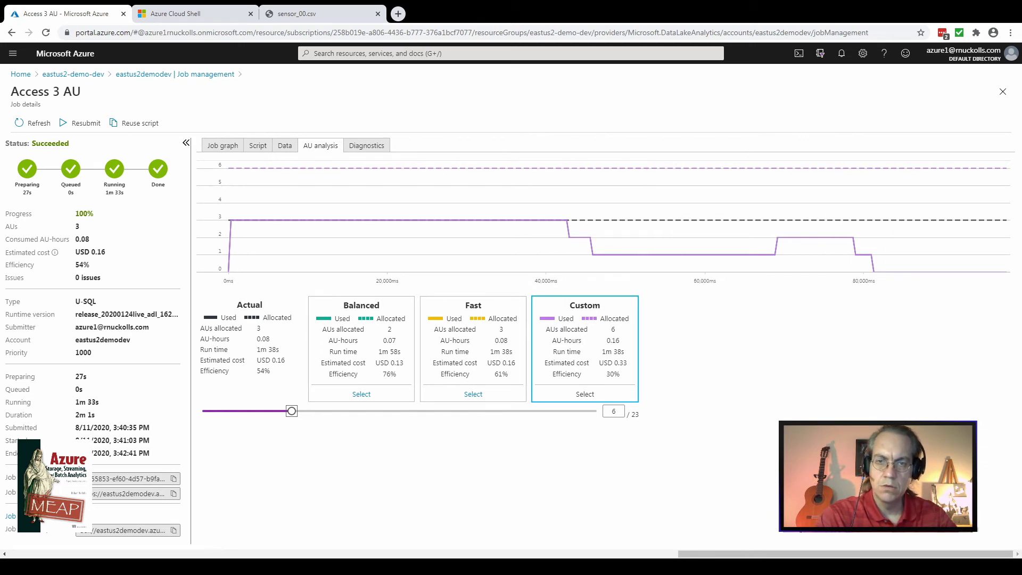
{"action": "left_click", "coordinate": [614, 411]}
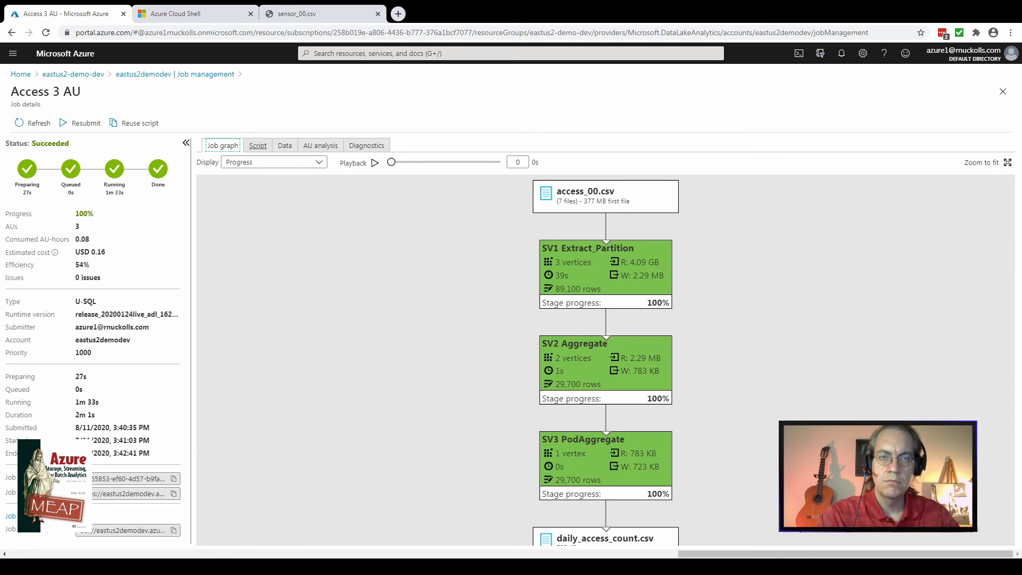
Review the Access 3 AU job's script and examine its job graph stages from input to output file.
{"action": "left_click", "coordinate": [258, 146]}
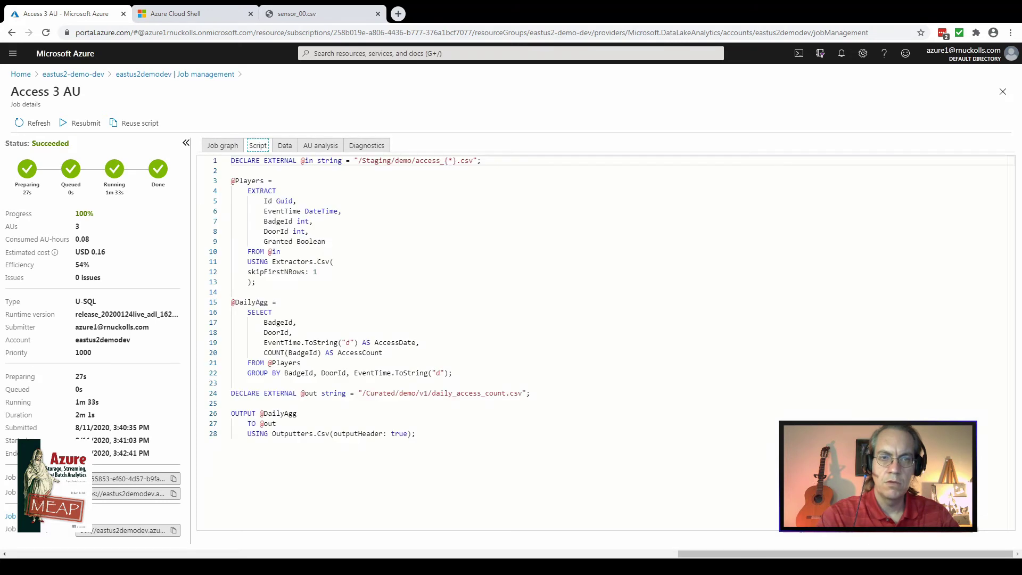
{"action": "left_click", "coordinate": [223, 145]}
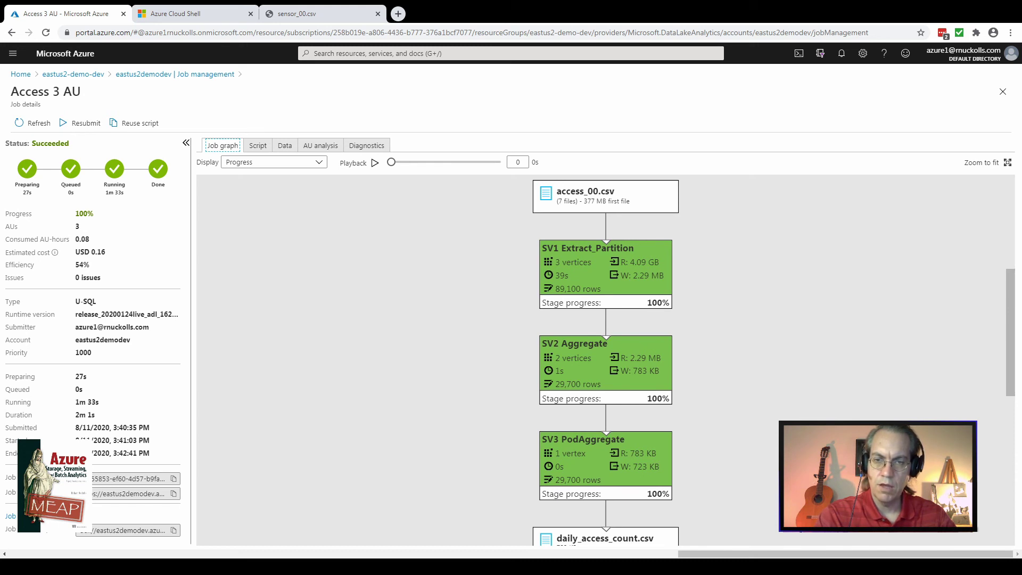
{"action": "scroll", "coordinate": [606, 359], "scroll_direction": "down", "scroll_amount": 2}
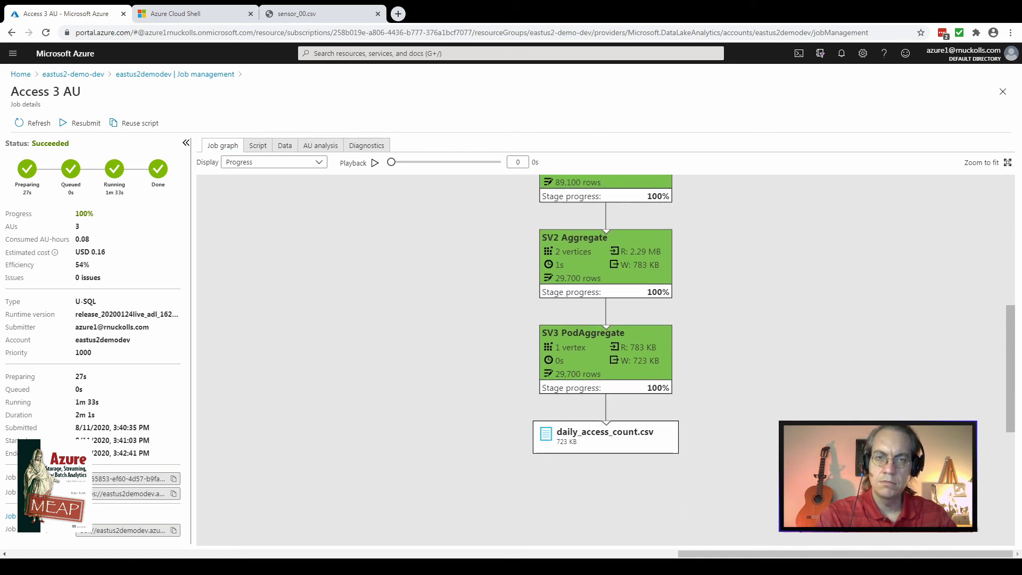
{"action": "scroll", "coordinate": [606, 359], "scroll_direction": "up", "scroll_amount": 3}
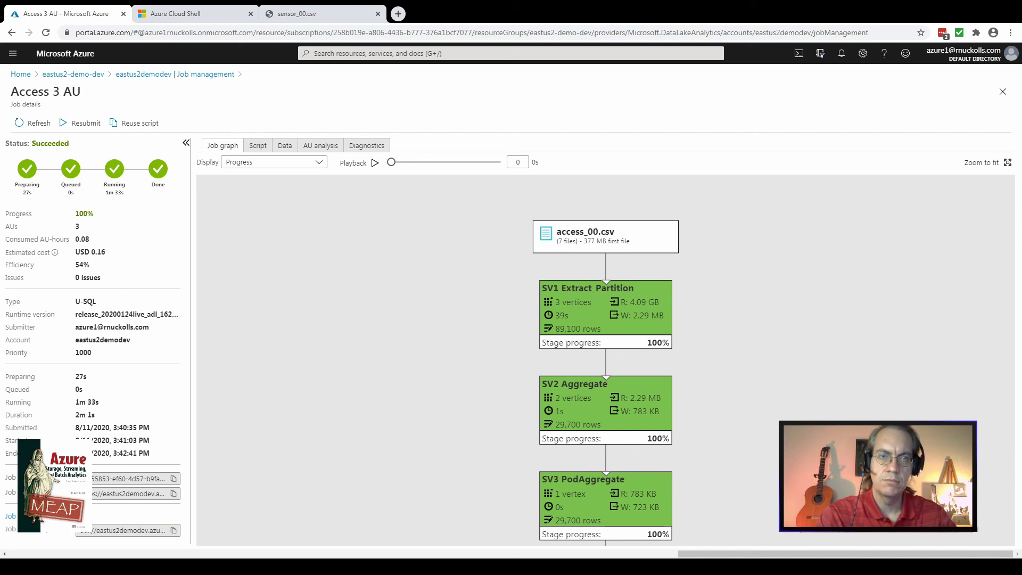
Open the access_00.csv input from the job graph and the daily_access_count.csv file from the job's outputs.
{"action": "left_click", "coordinate": [586, 232]}
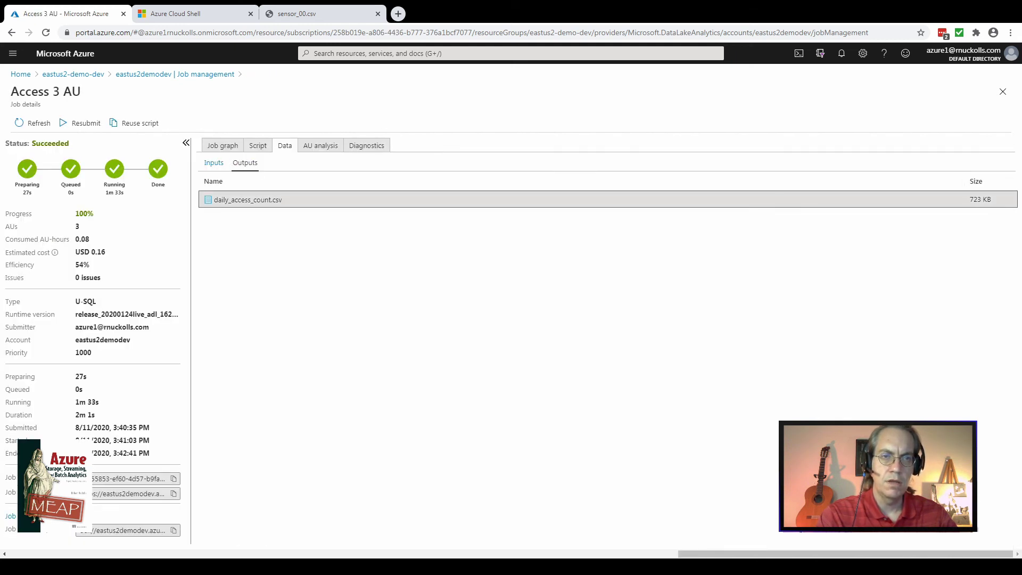
{"action": "left_click", "coordinate": [247, 200]}
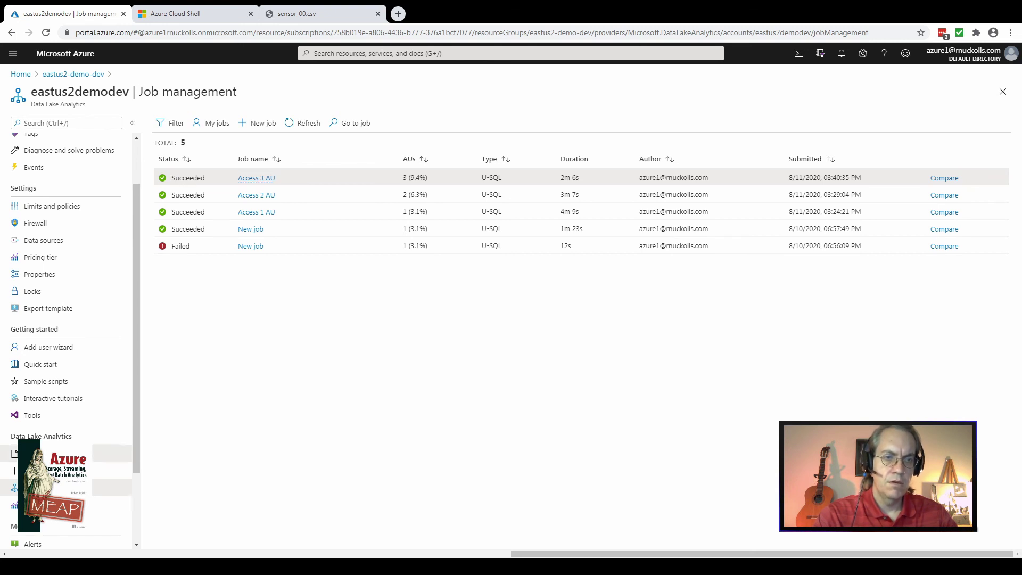
Browse the default eastus2demodev storage account's data to the Staging/demo folder to view the input files.
{"action": "left_click", "coordinate": [54, 453]}
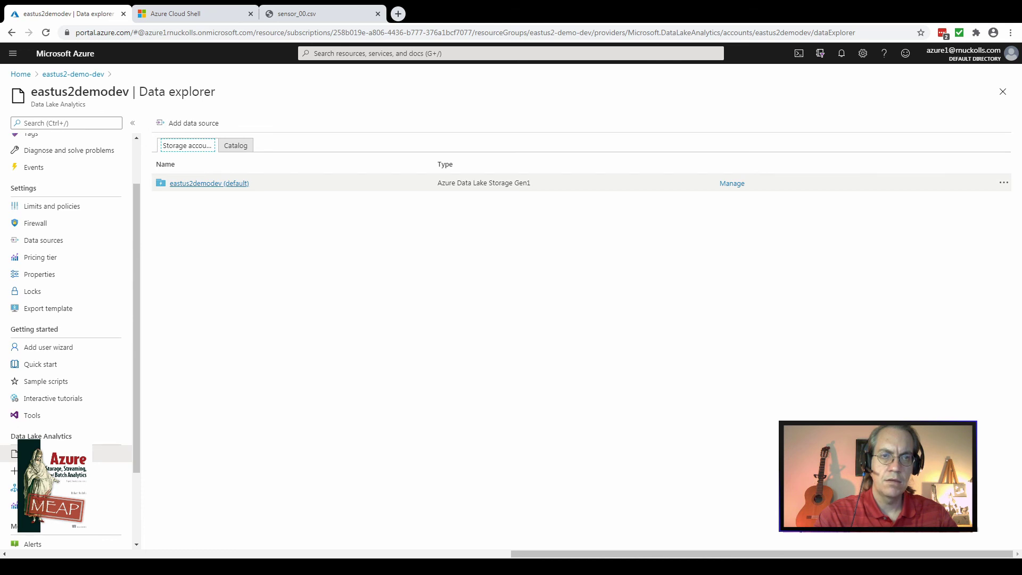
{"action": "left_click", "coordinate": [209, 183]}
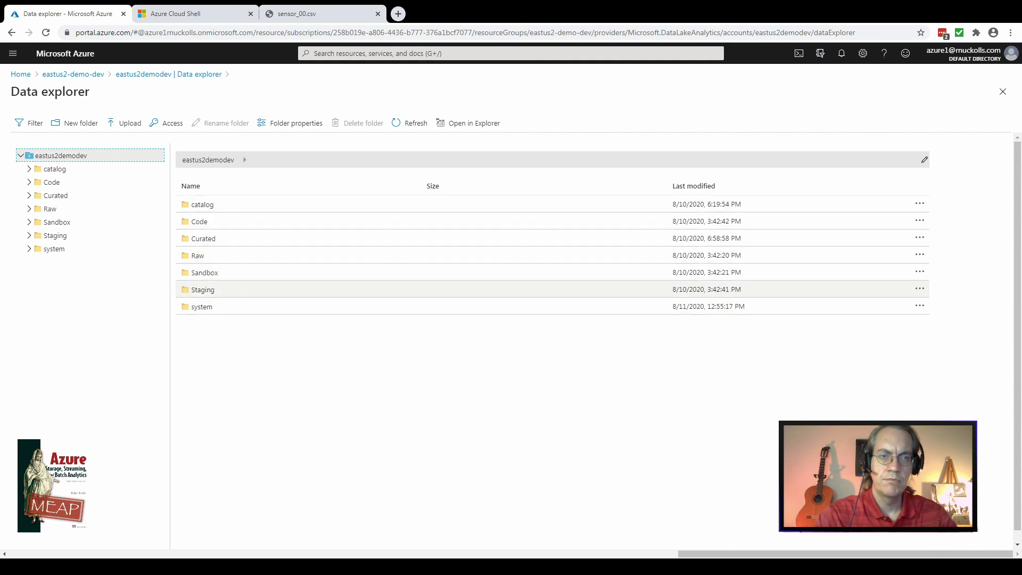
{"action": "double_click", "coordinate": [202, 290]}
{"action": "double_click", "coordinate": [200, 204]}
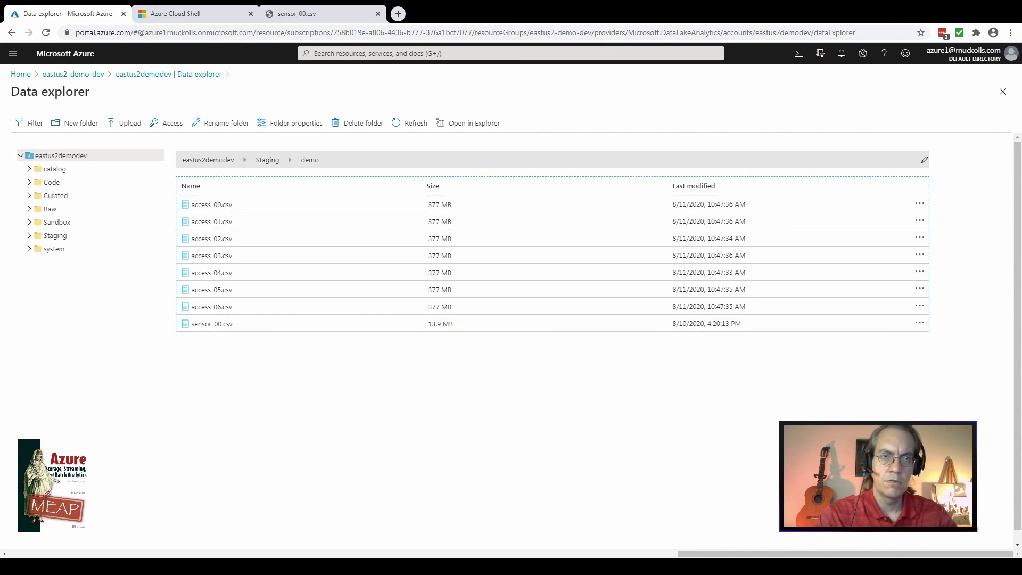
Browse from the storage root to the Curated/demo/v1 folder to view the output files, and return to the account's data explorer overview.
{"action": "left_click", "coordinate": [208, 160]}
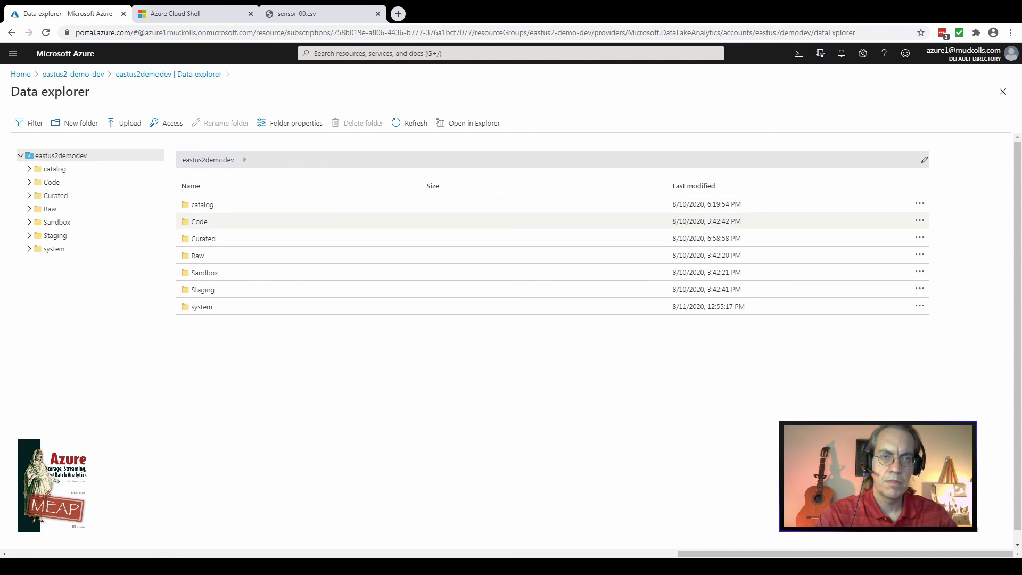
{"action": "double_click", "coordinate": [212, 239]}
{"action": "double_click", "coordinate": [200, 204]}
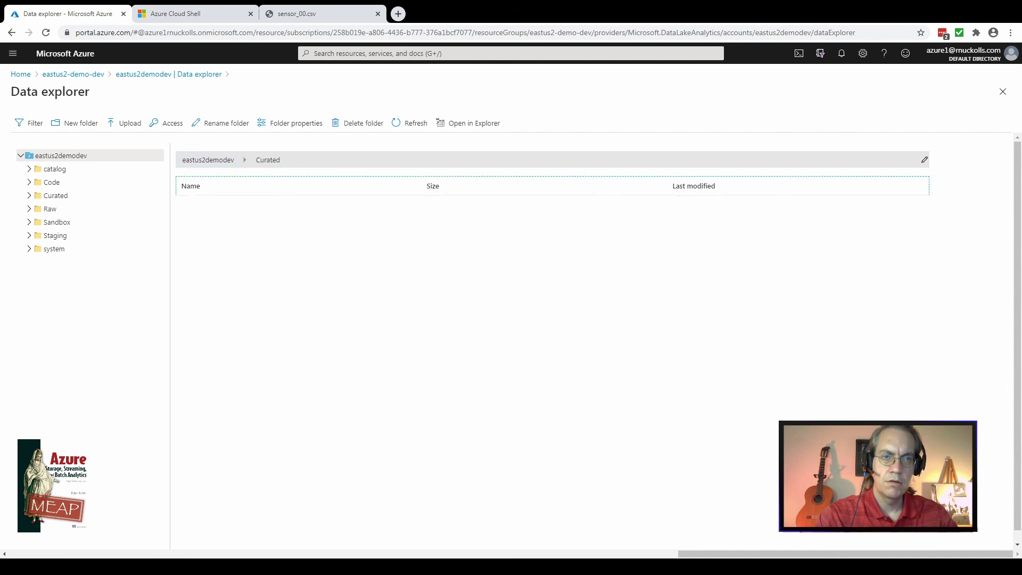
{"action": "double_click", "coordinate": [194, 205]}
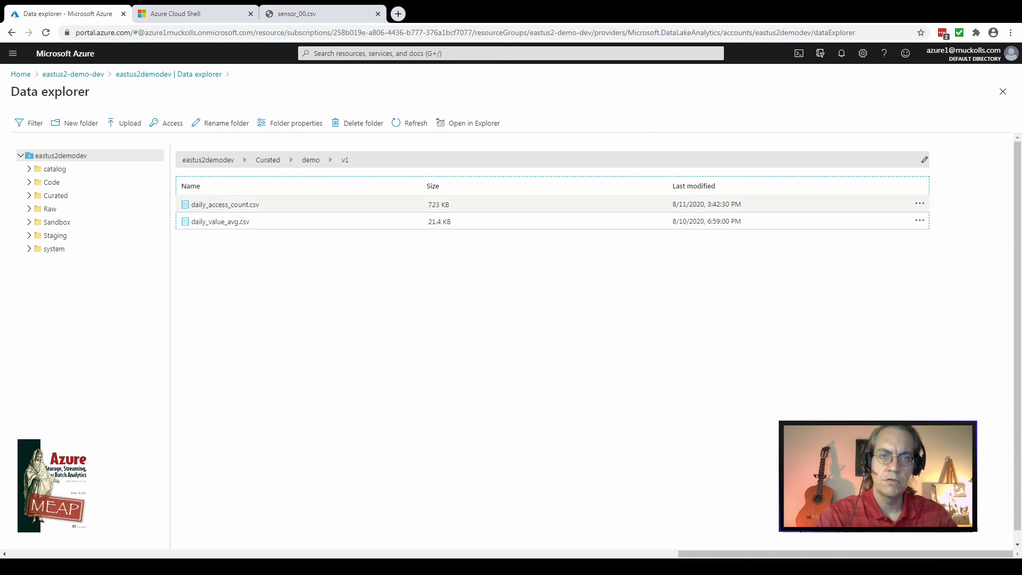
{"action": "left_click", "coordinate": [168, 75]}
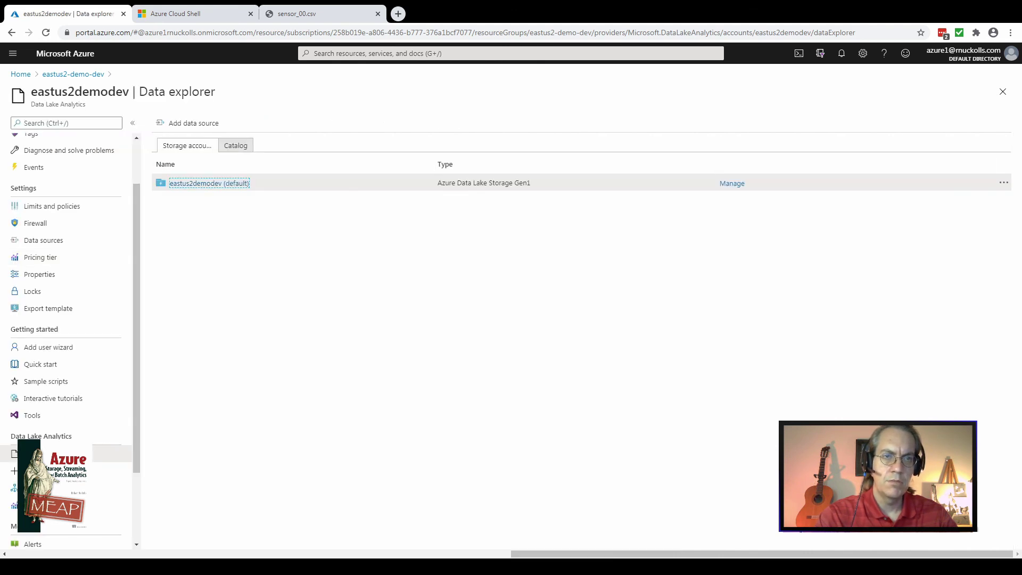
{"action": "scroll", "coordinate": [69, 319], "scroll_direction": "up", "scroll_amount": 2}
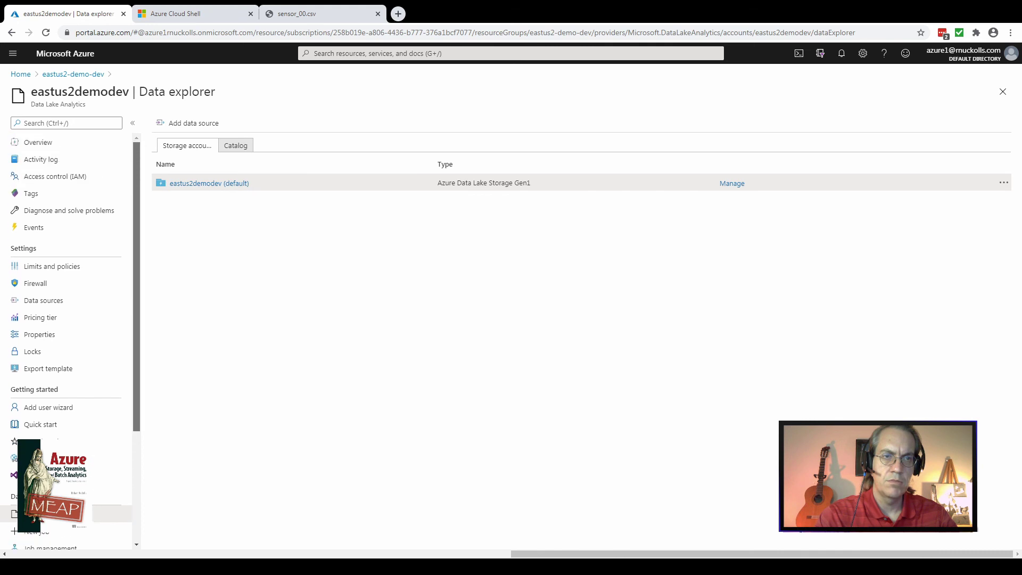